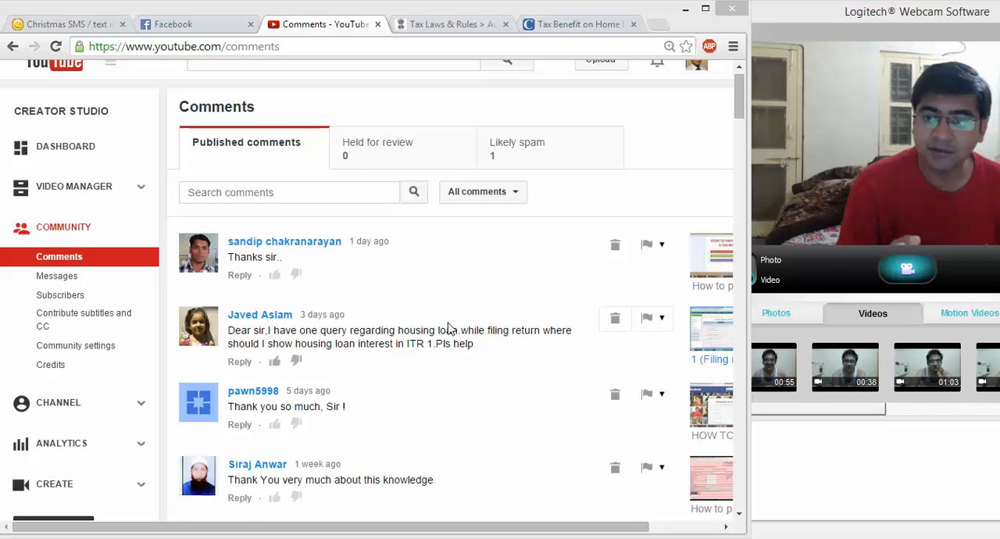
Step: Load the e-Filing home page at incometaxindiaefiling.gov.in in the tab showing the Income Tax Department's Tax Laws & Rules page
left_click(452, 24)
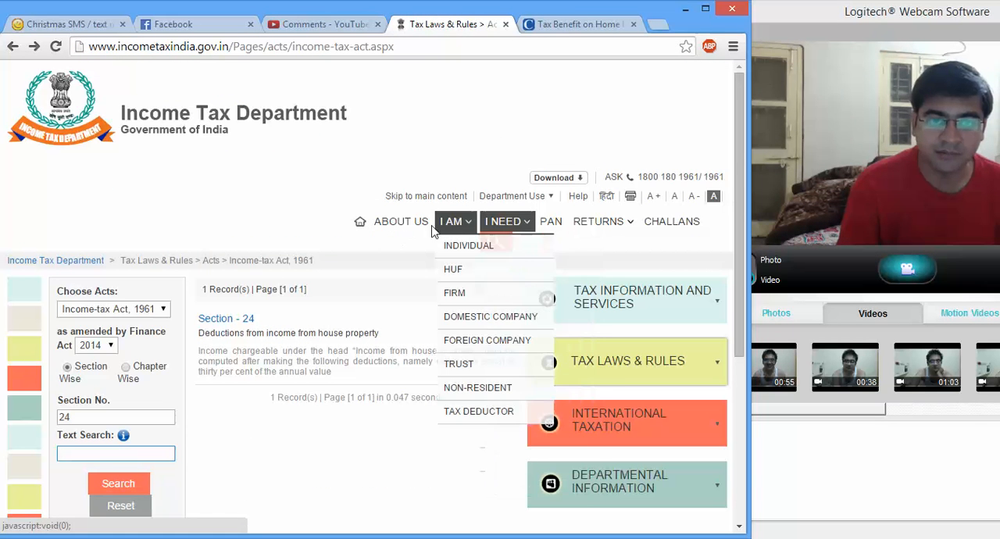
double_click(446, 46)
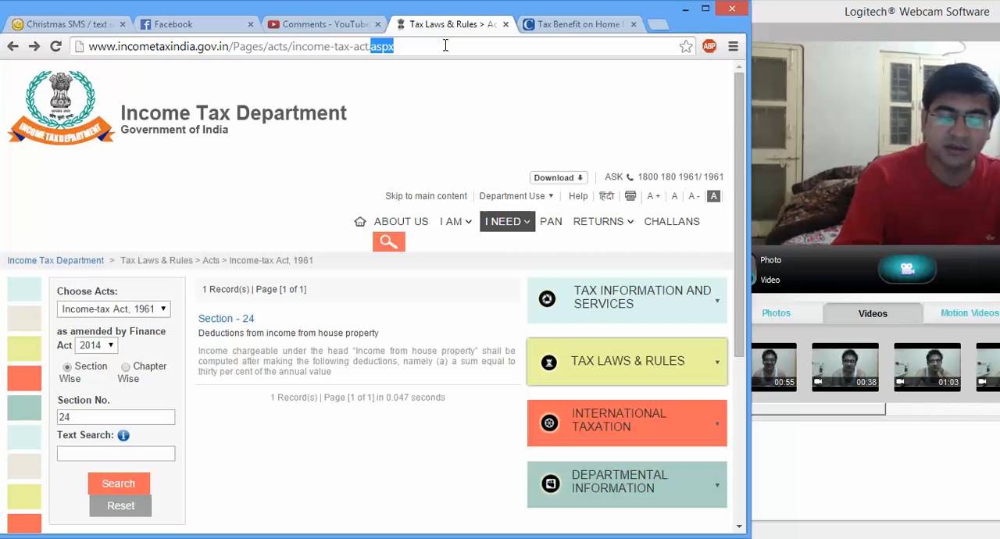
key("BackSpace")
key("BackSpace")
key("BackSpace")
key("BackSpace")
key("BackSpace")
key("BackSpace")
key("BackSpace")
key("BackSpace")
key("BackSpace")
key("BackSpace")
key("BackSpace")
key("BackSpace")
key("BackSpace")
key("BackSpace")
key("BackSpace")
key("BackSpace")
key("BackSpace")
key("BackSpace")
key("BackSpace")
key("BackSpace")
key("BackSpace")
key("BackSpace")
key("BackSpace")
key("BackSpace")
key("BackSpace")
key("BackSpace")
key("BackSpace")
key("BackSpace")
key("BackSpace")
key("BackSpace")
key("BackSpace")
key("BackSpace")
key("BackSpace")
key("BackSpace")
key("BackSpace")
key("BackSpace")
key("BackSpace")
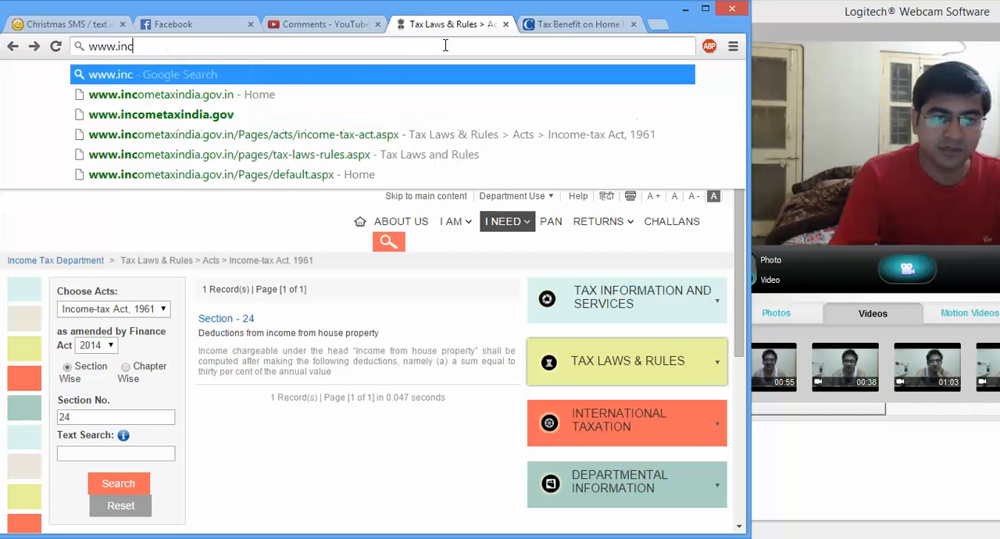
type("income")
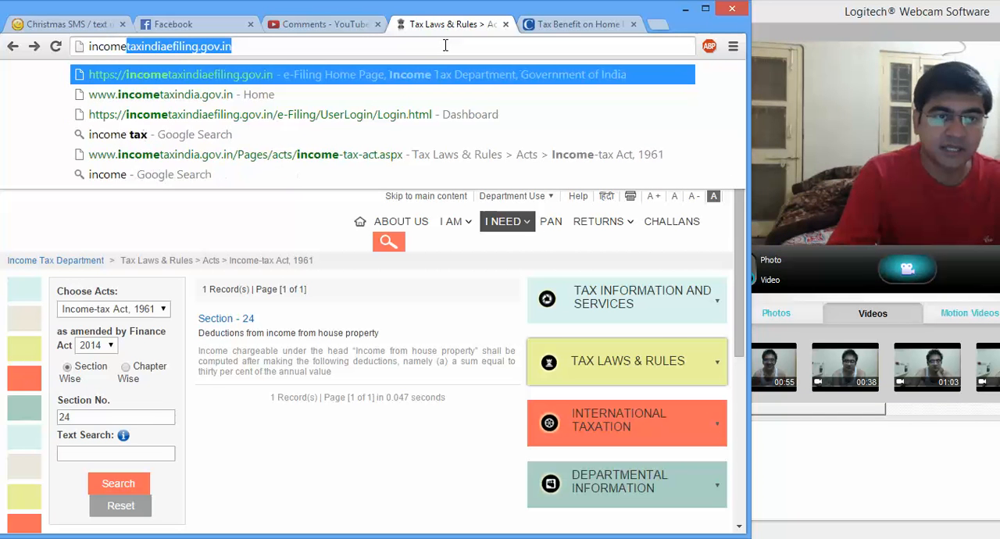
key("Return")
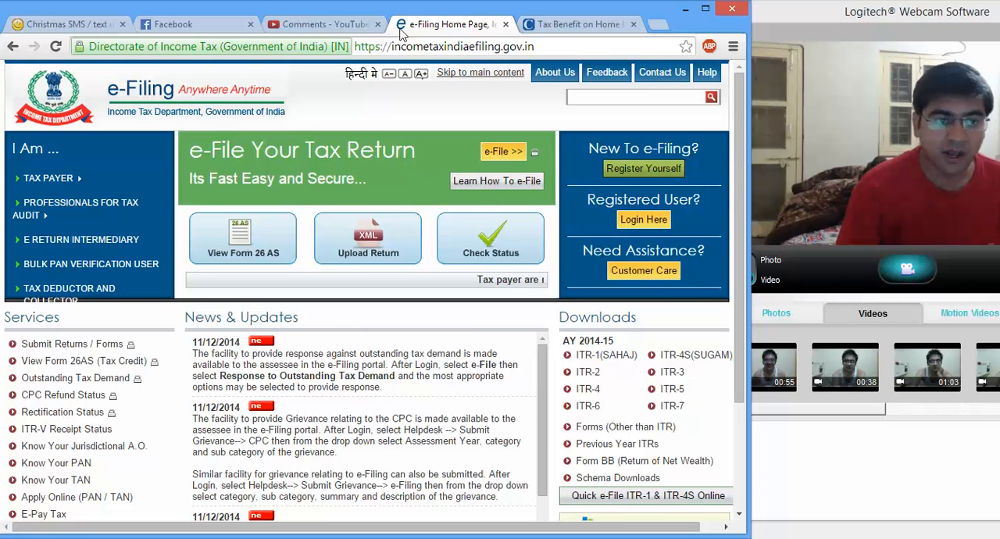
Step: Open the detailed ITR 1 to 7 descriptions for Individual / HUF taxpayers and review who can and cannot use ITR 1
mouse_move(67, 178)
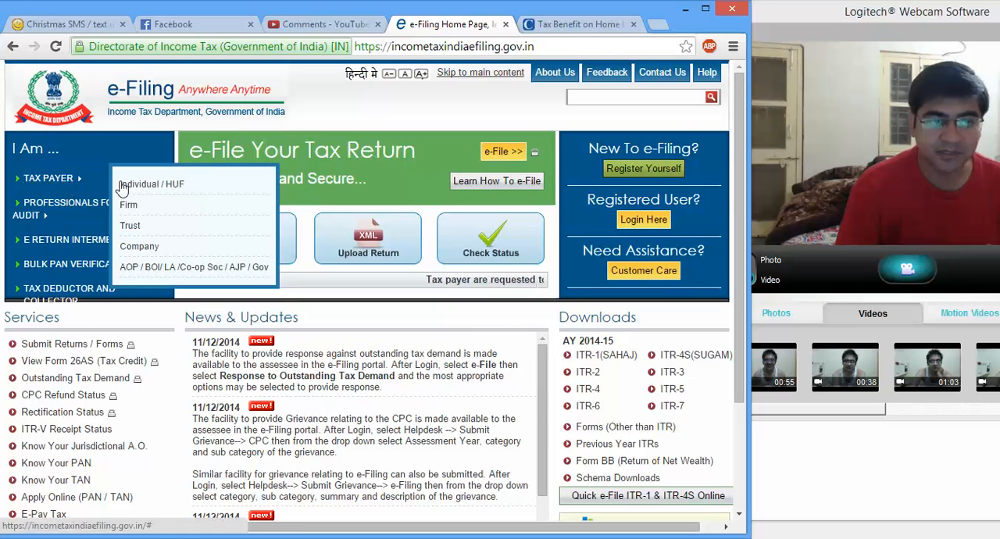
left_click(153, 188)
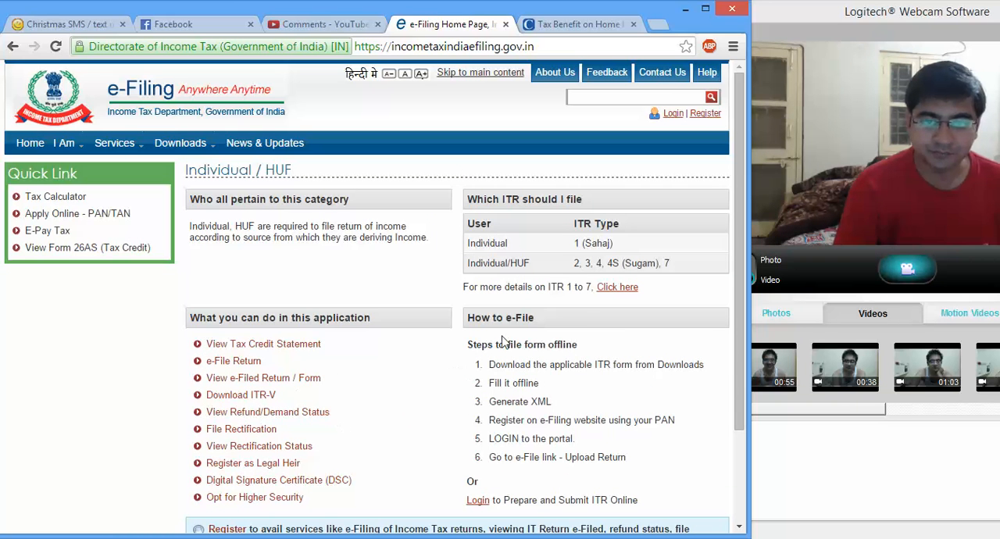
left_click(635, 288)
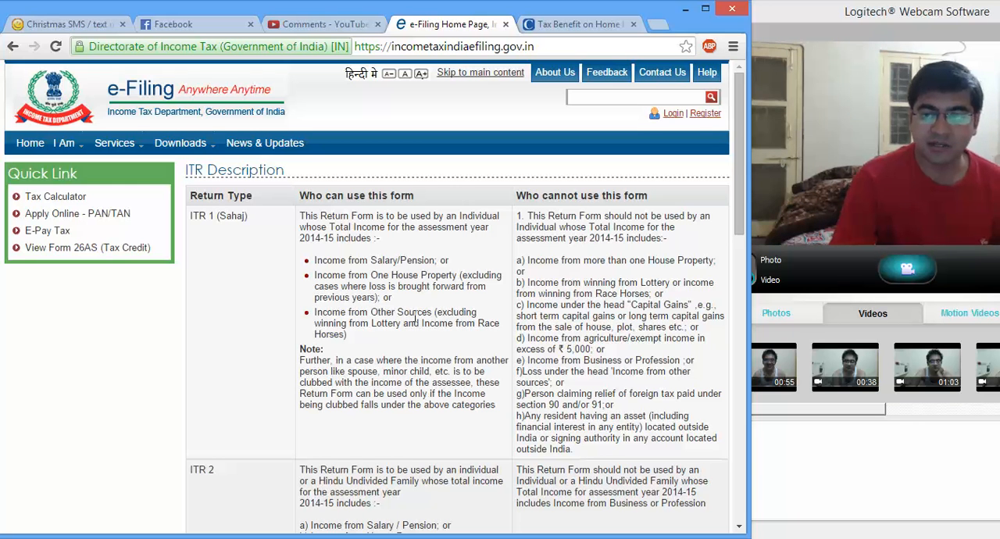
scroll(415, 319, "down", 1)
scroll(415, 321, "up", 1)
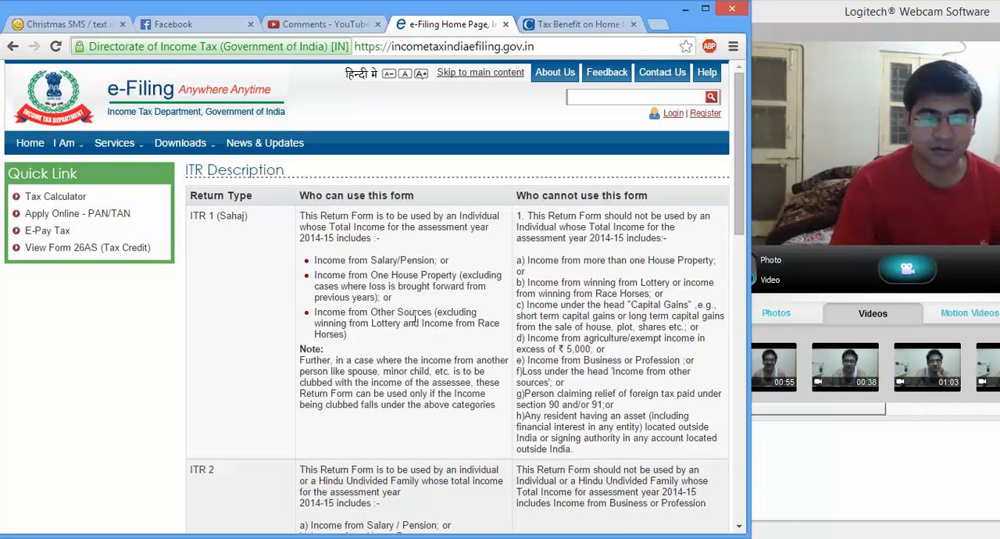
scroll(415, 320, "down", 1)
scroll(415, 320, "up", 1)
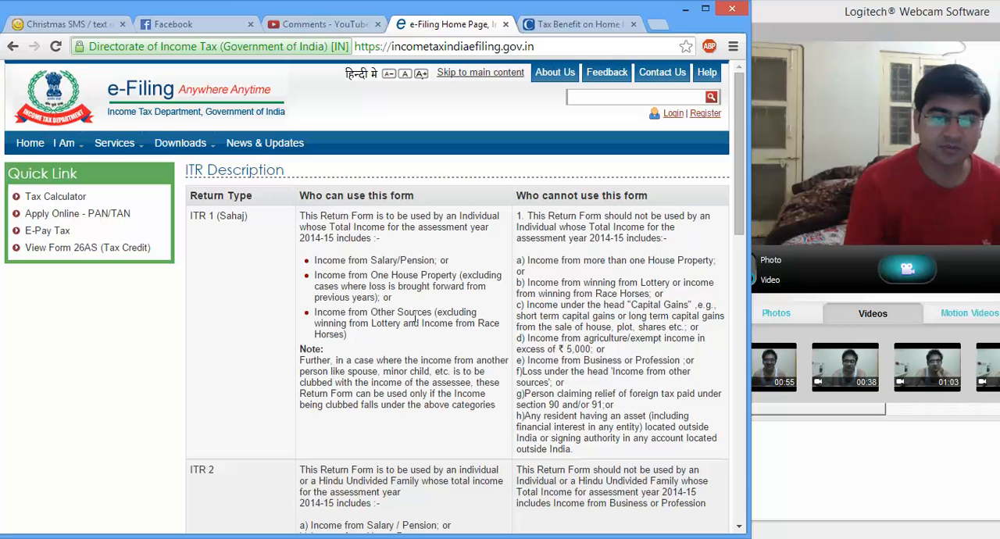
left_click(740, 529)
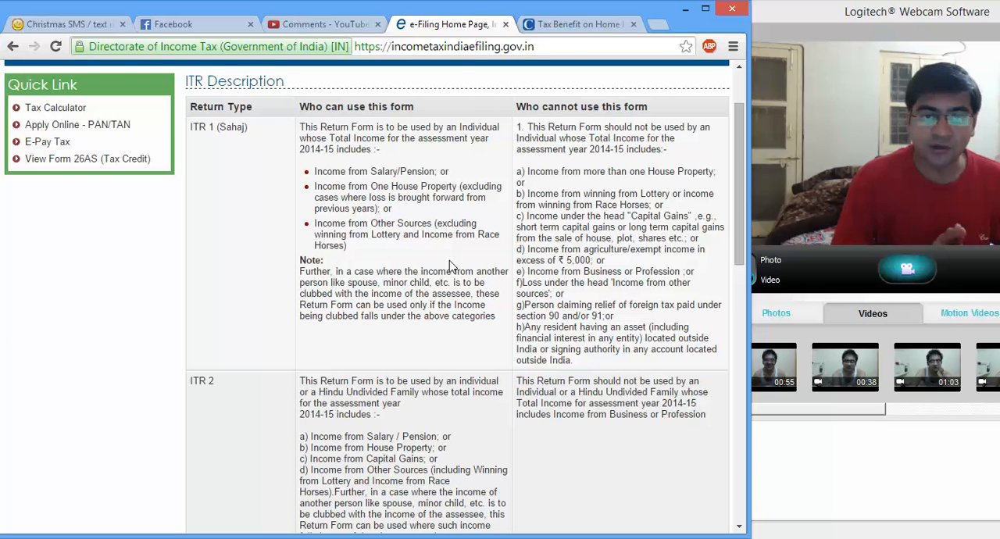
Step: Switch to the ITR Utility and narrow its window so the webcam window stays visible beside it
left_click(316, 24)
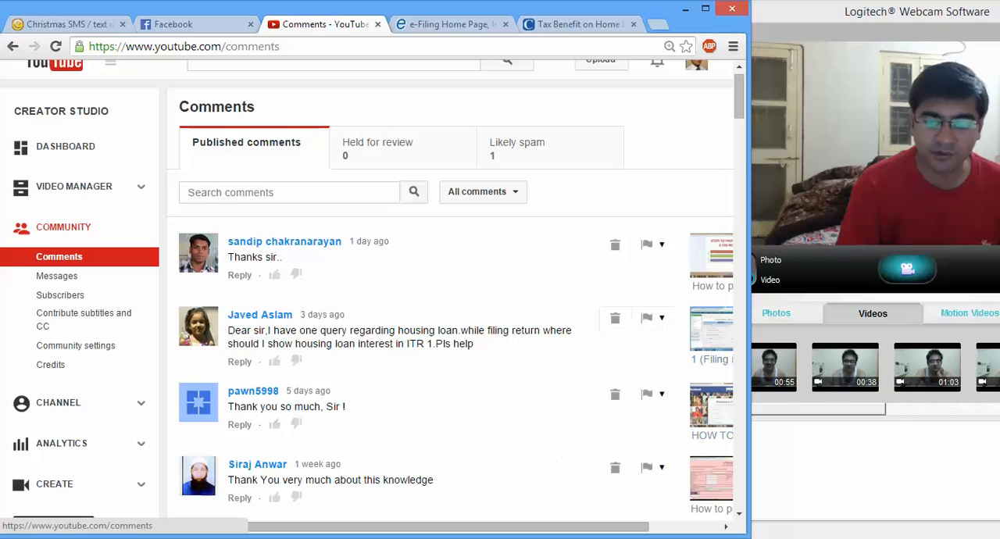
left_click(610, 538)
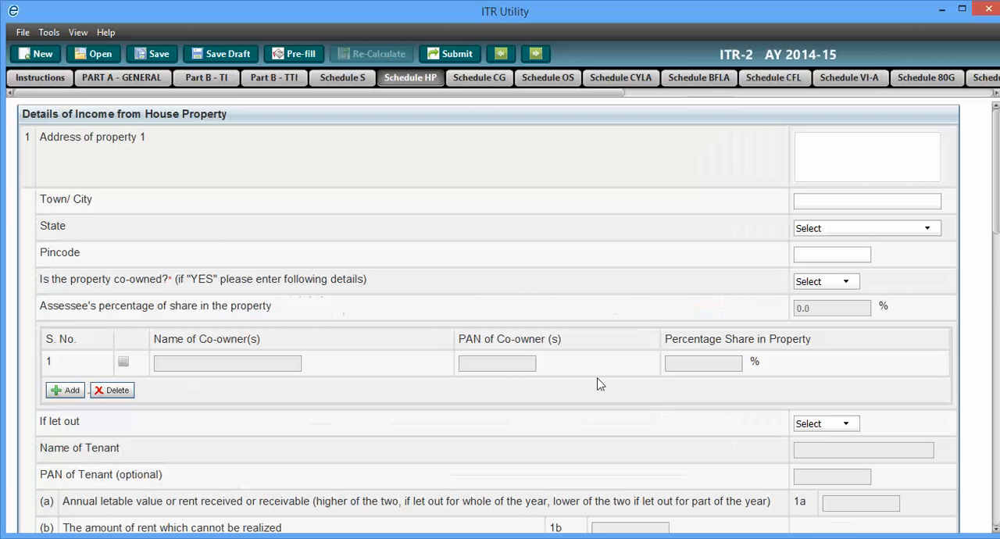
left_click(964, 9)
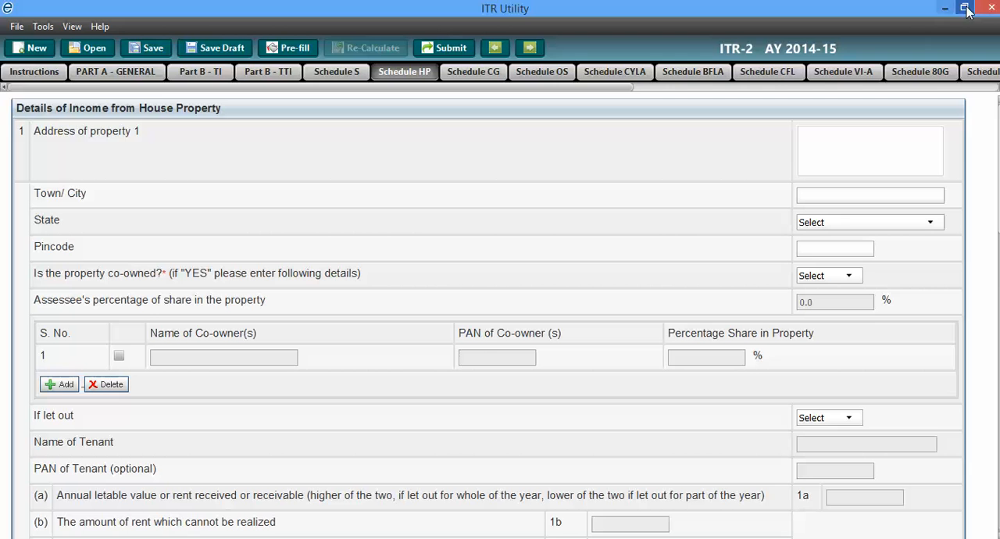
left_click(966, 8)
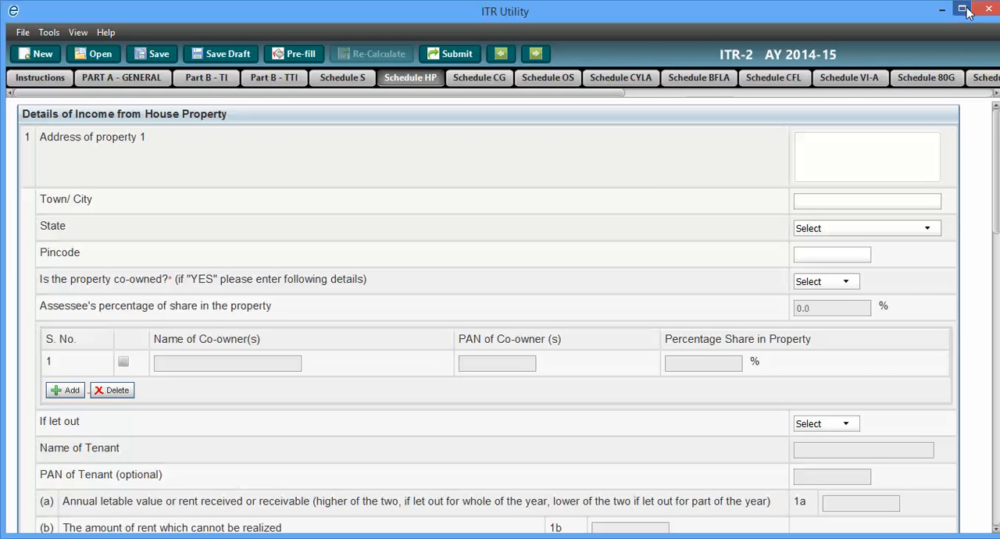
left_click(966, 10)
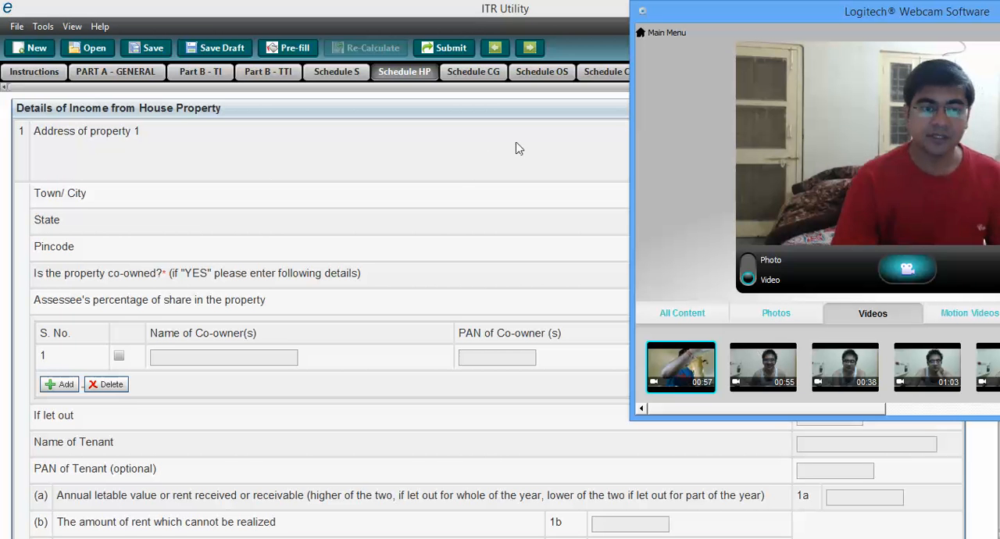
left_click(540, 13)
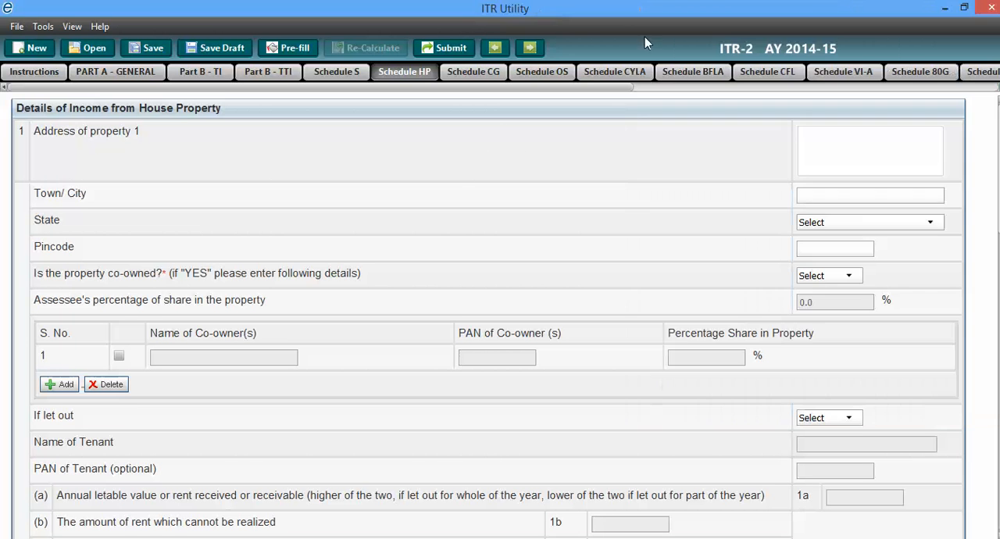
left_click(965, 7)
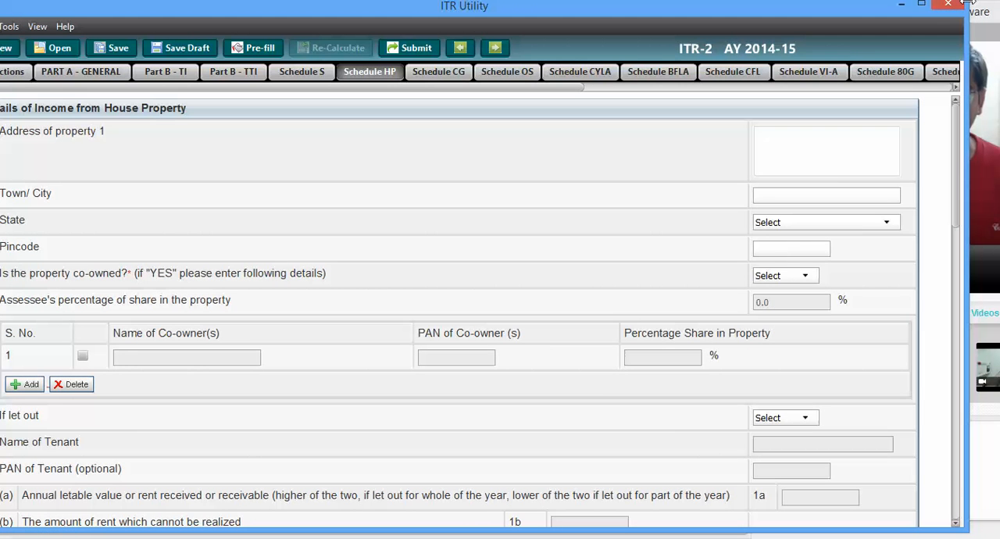
left_click_drag(967, 4, 764, 10)
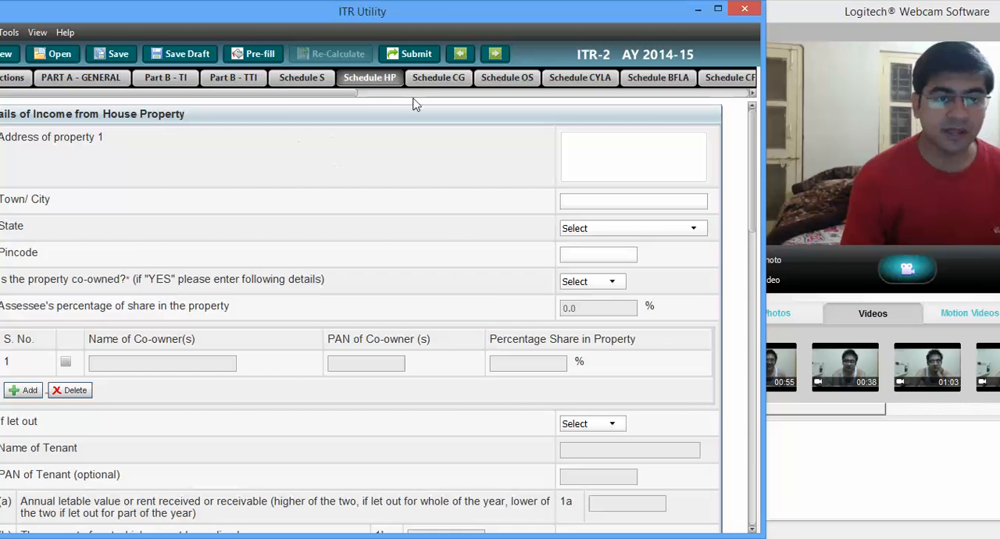
Step: Look over the ITR-2 general part and the Schedule HP fields for address, co-ownership, tenant and rent
left_click(12, 77)
left_click(110, 78)
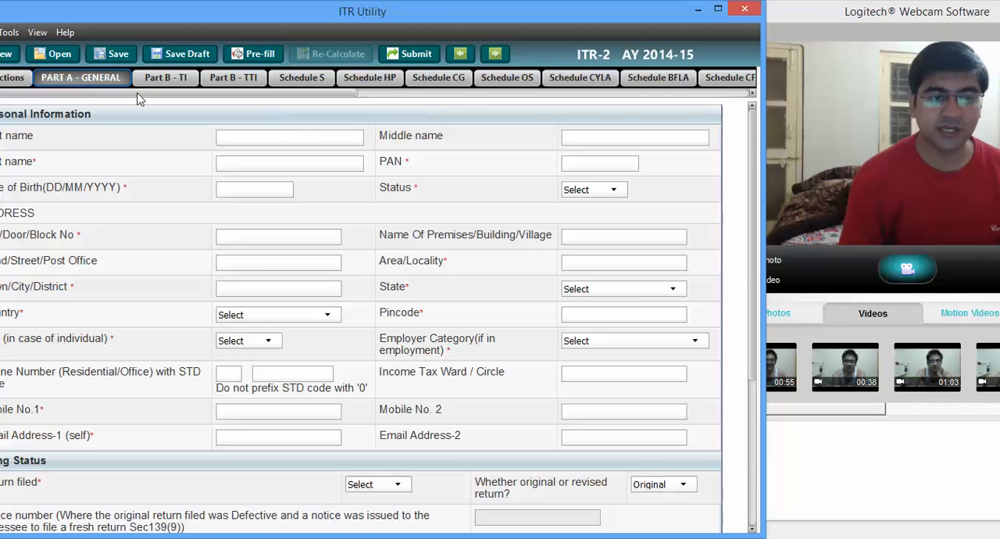
left_click(380, 78)
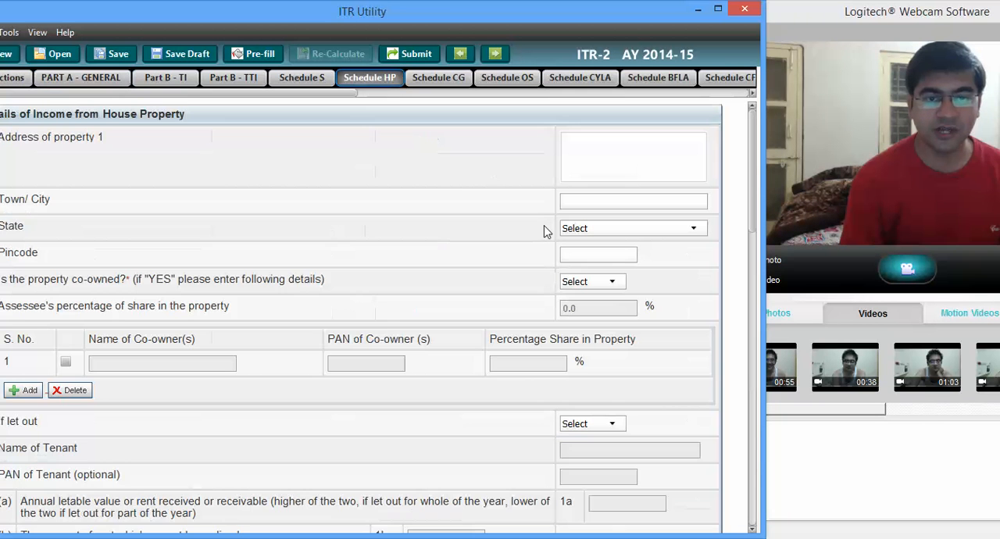
left_click(617, 166)
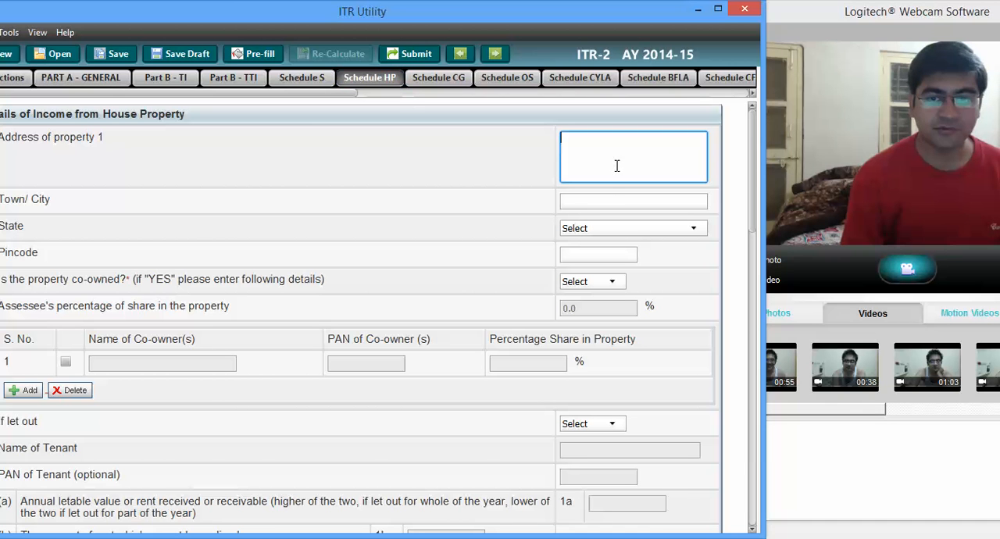
left_click(612, 205)
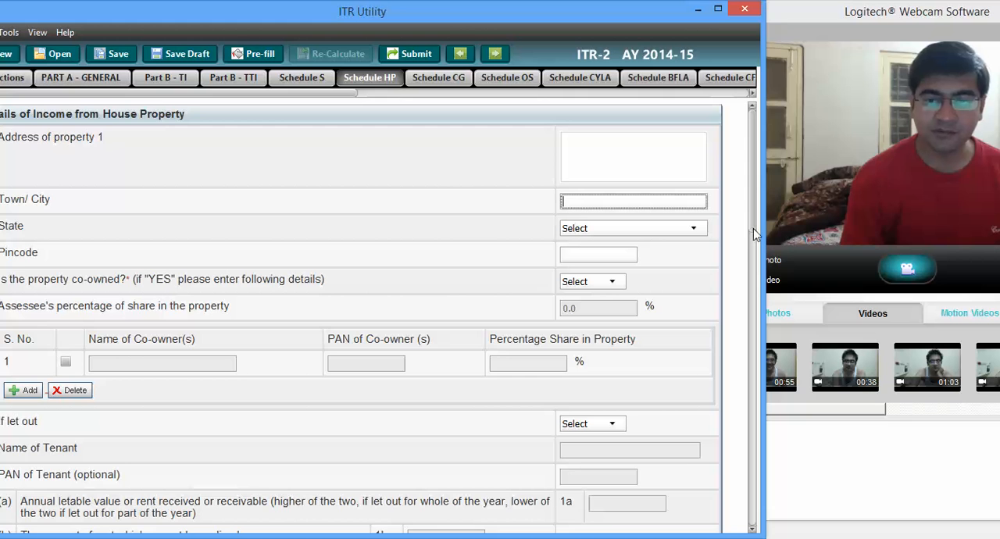
scroll(756, 239, "down", 5)
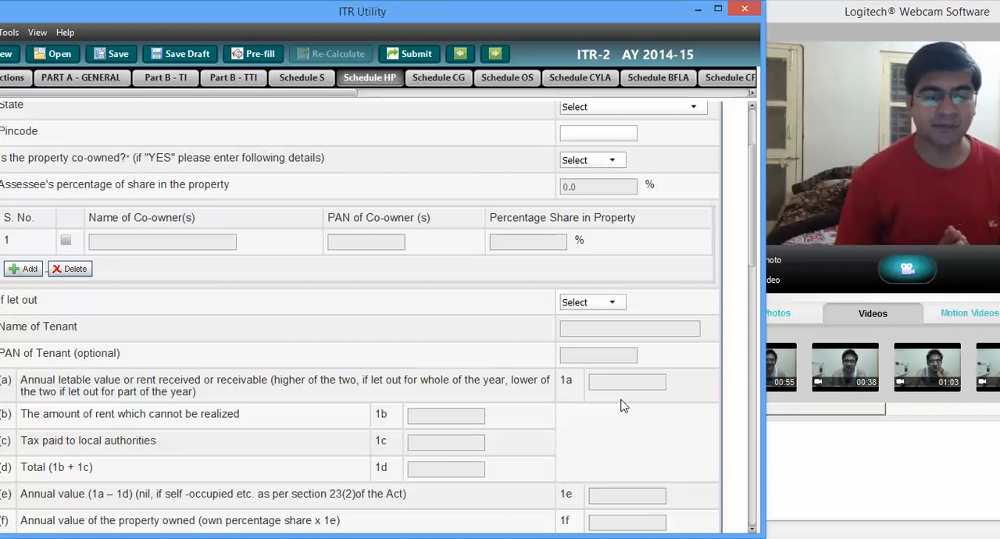
scroll(755, 266, "down", 2)
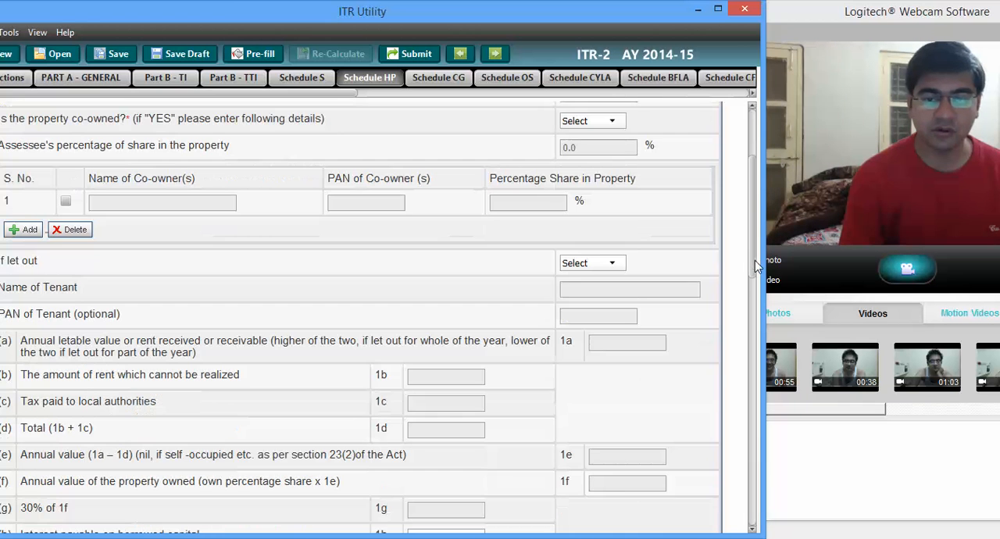
scroll(755, 261, "down", 2)
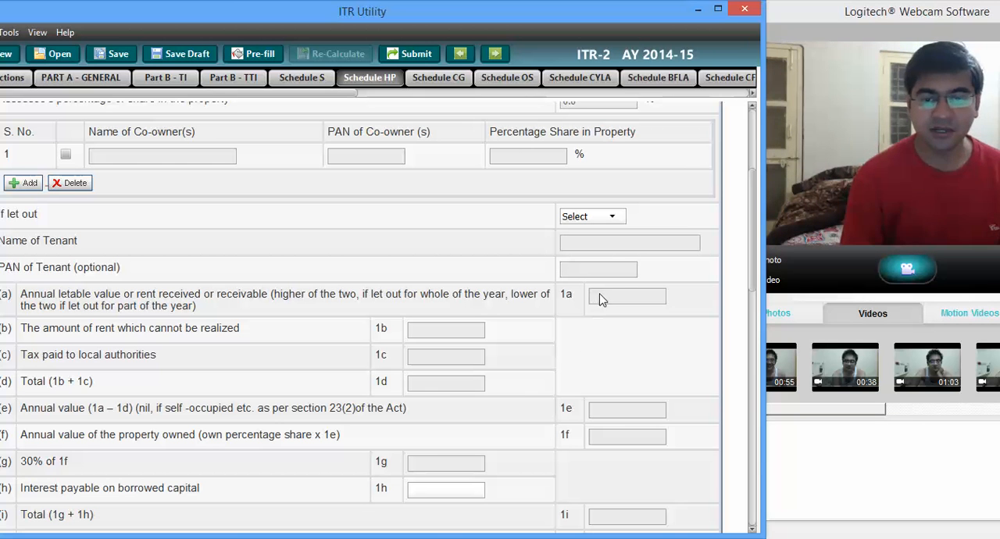
Step: Mark property 1 as let out with Yes and enter the tenant's name, leaving the optional tenant PAN blank
left_click(599, 219)
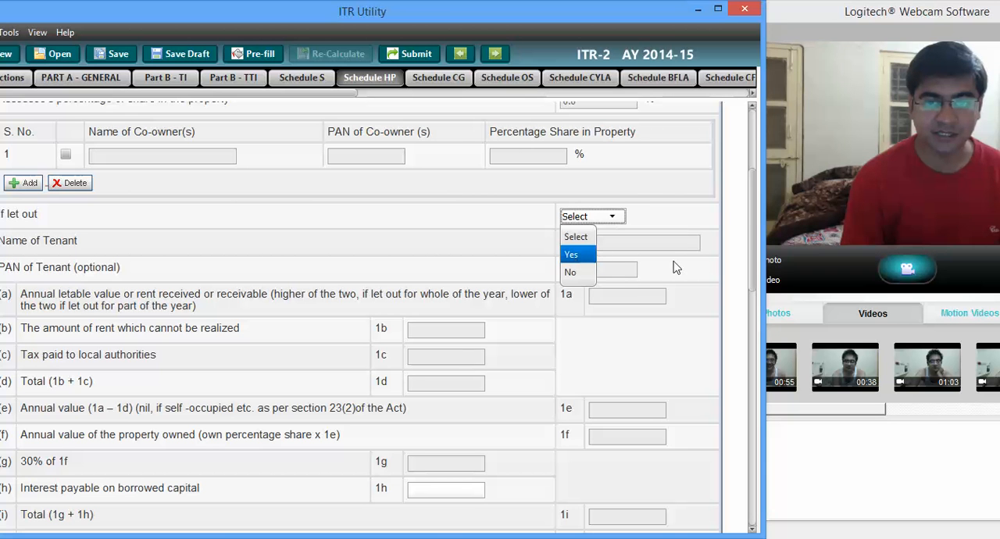
key("Return")
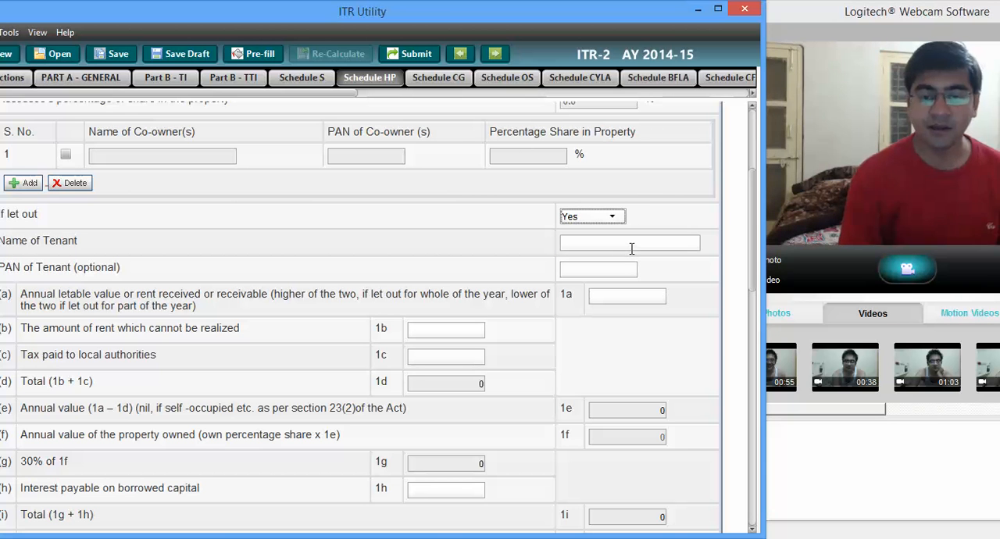
left_click(631, 247)
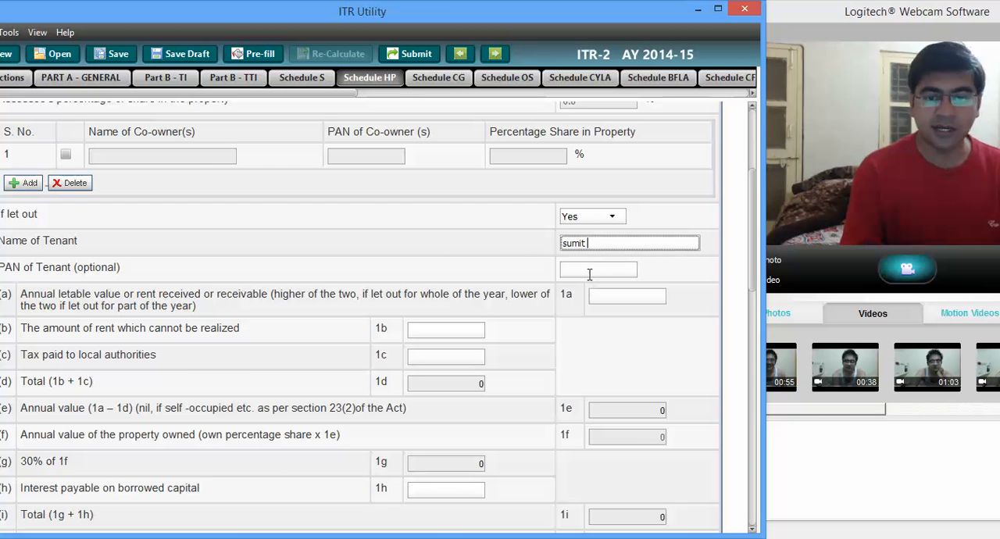
left_click(590, 274)
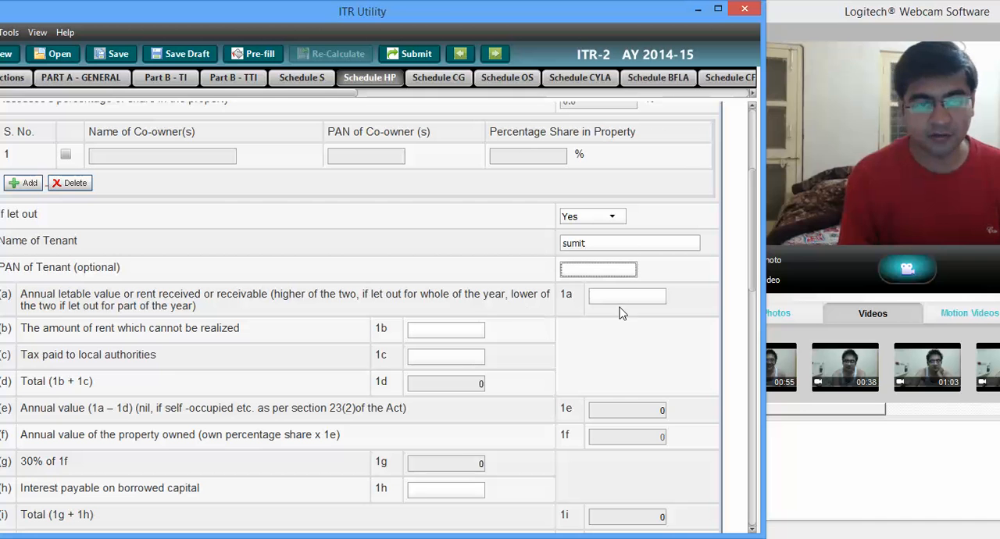
Step: Enter 120000 as the annual letable value, 0 as rent which cannot be realized, and 24000 as tax paid to local authorities
left_click(617, 298)
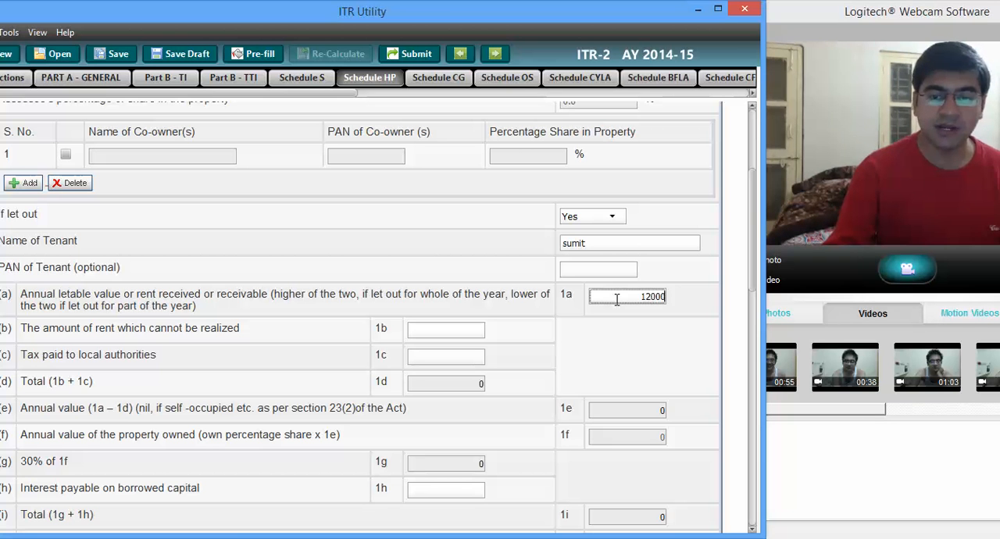
left_click(476, 331)
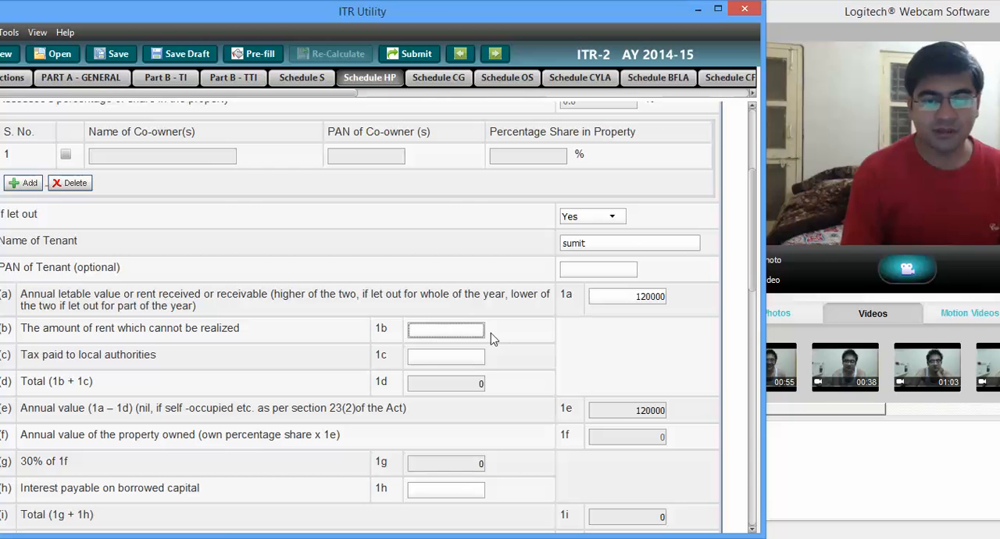
left_click(454, 361)
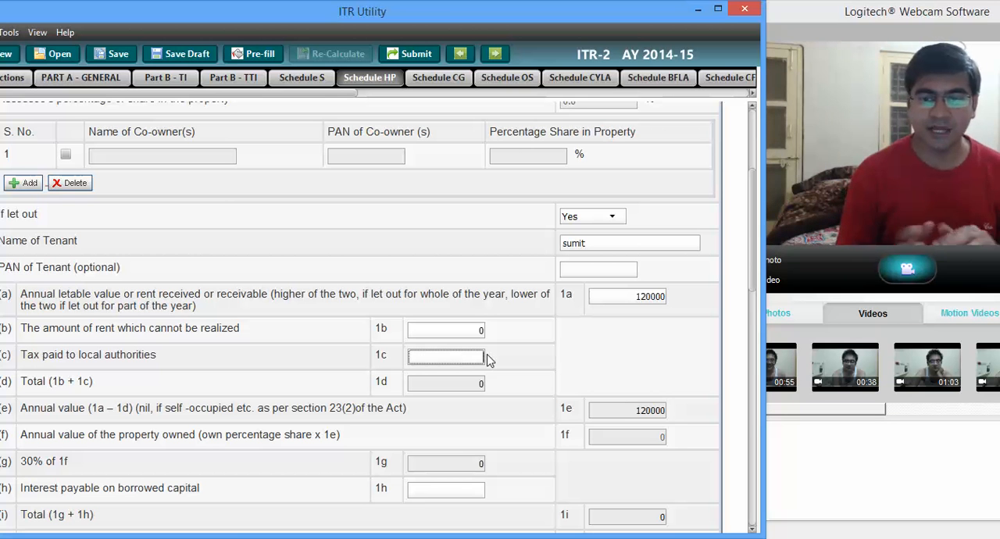
type("00")
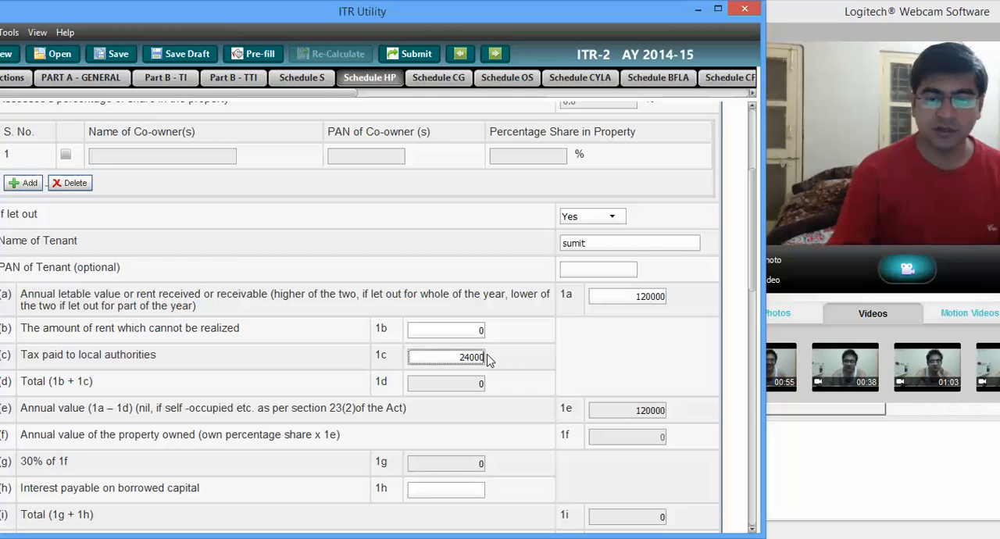
type("0")
key("Tab")
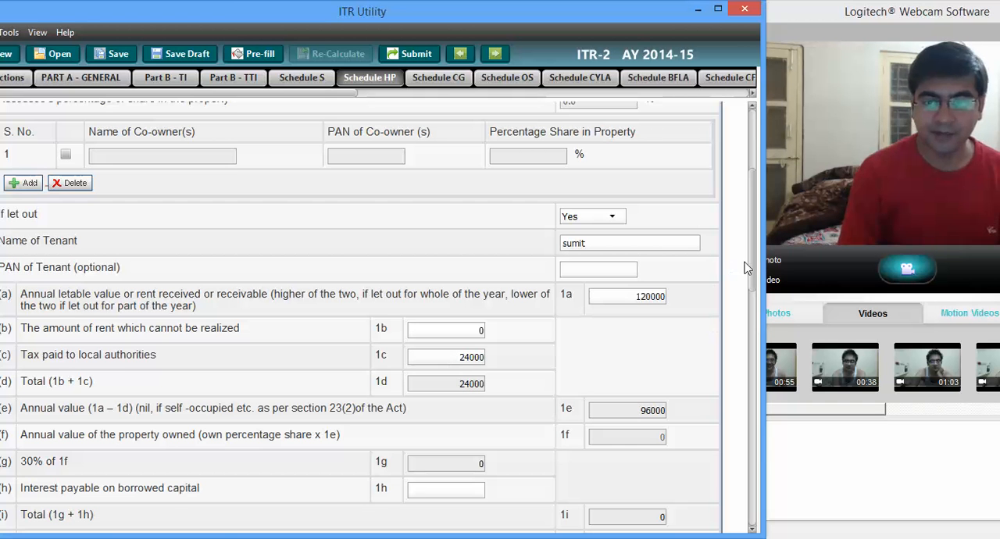
Step: Mark property 1 as not co-owned by answering No to the co-ownership question in Schedule HP
scroll(753, 265, "down", 3)
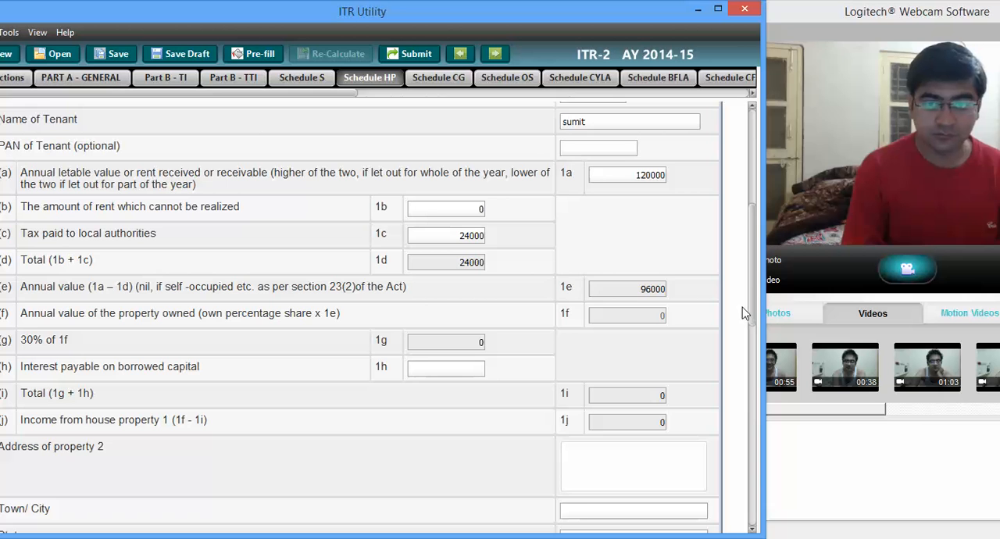
scroll(742, 307, "up", 2)
scroll(749, 291, "up", 4)
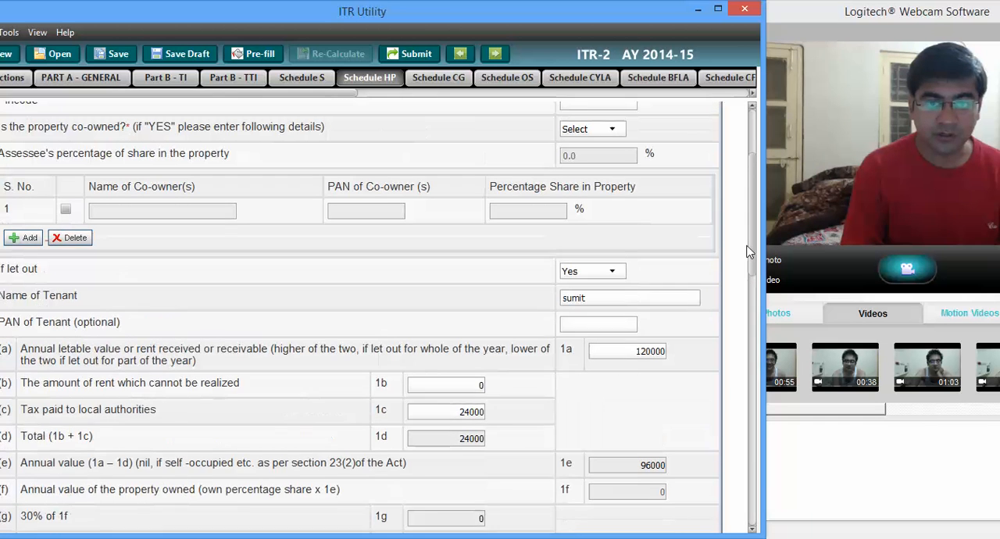
left_click(612, 153)
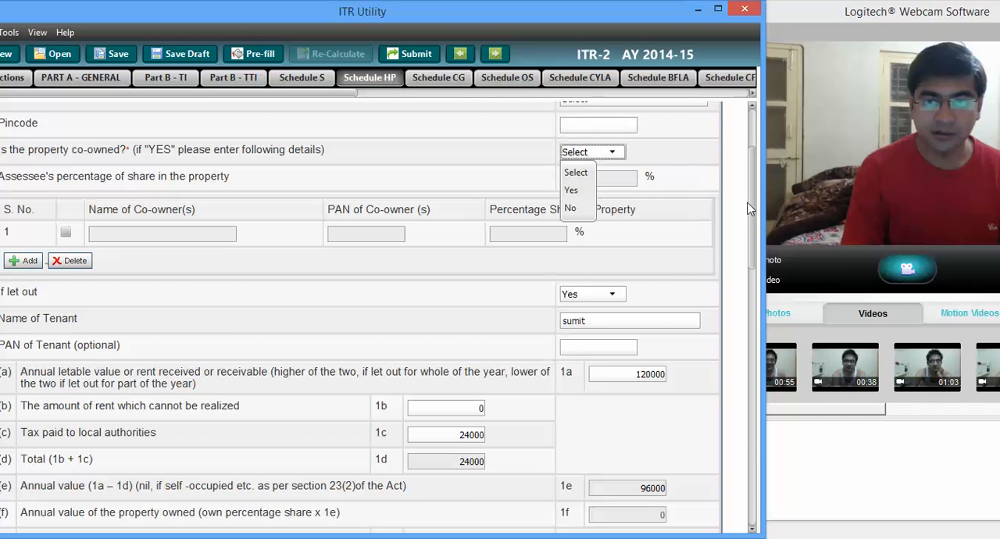
left_click(581, 209)
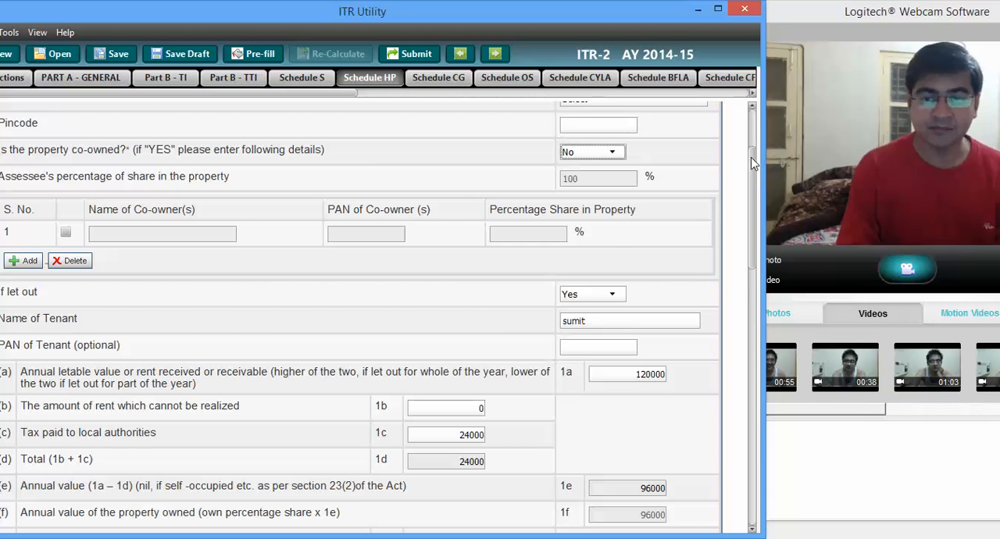
Step: Enter 96000 as the interest payable on borrowed capital for property 1
left_click_drag(751, 157, 756, 211)
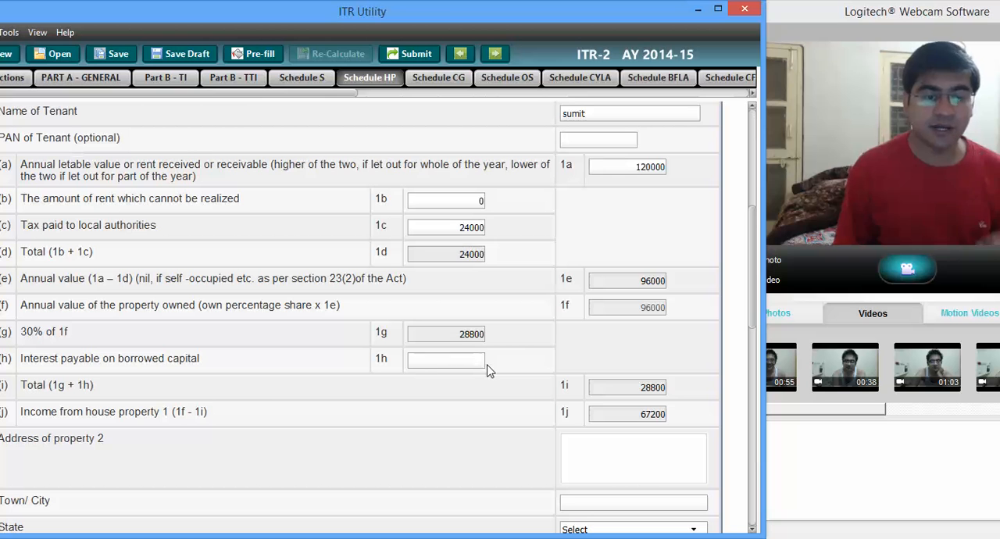
left_click(460, 365)
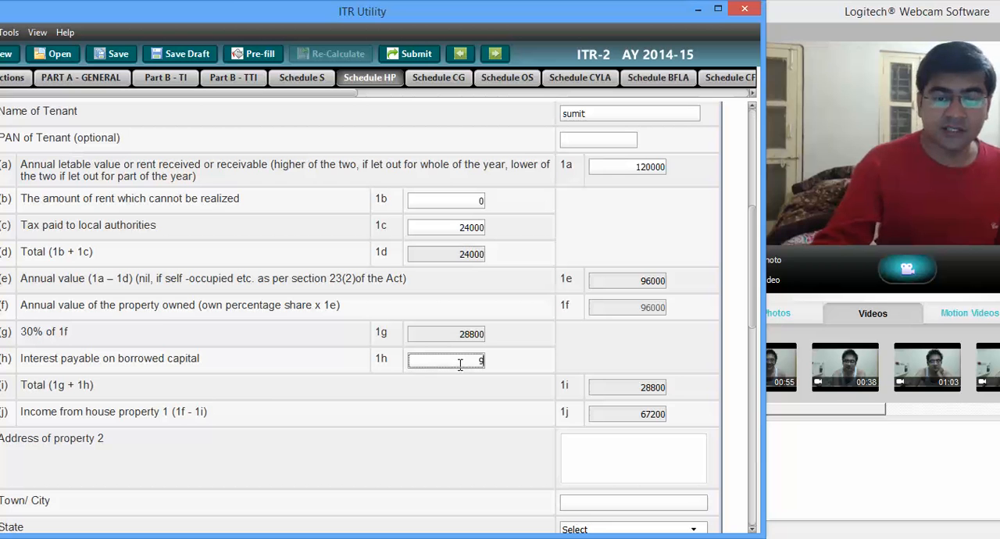
type("6000")
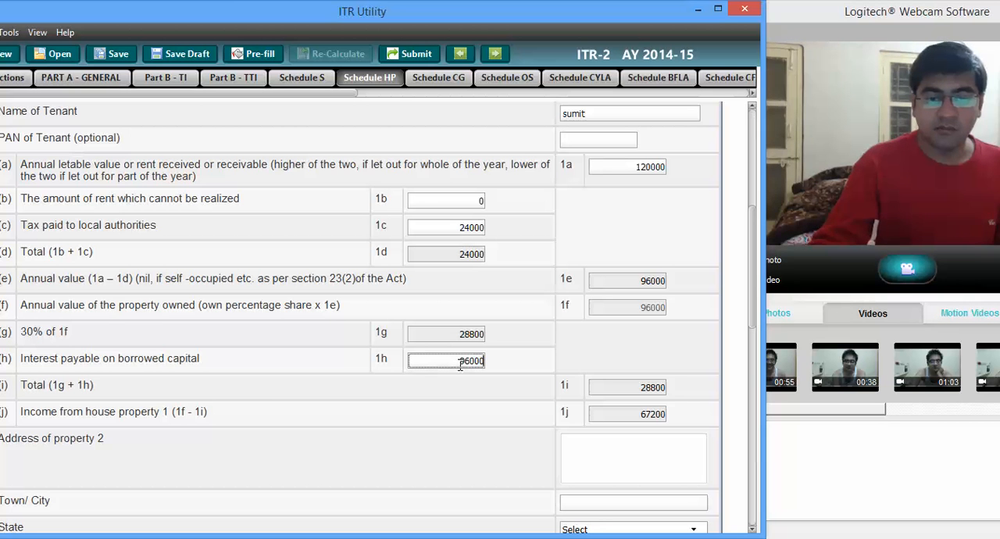
left_click(527, 360)
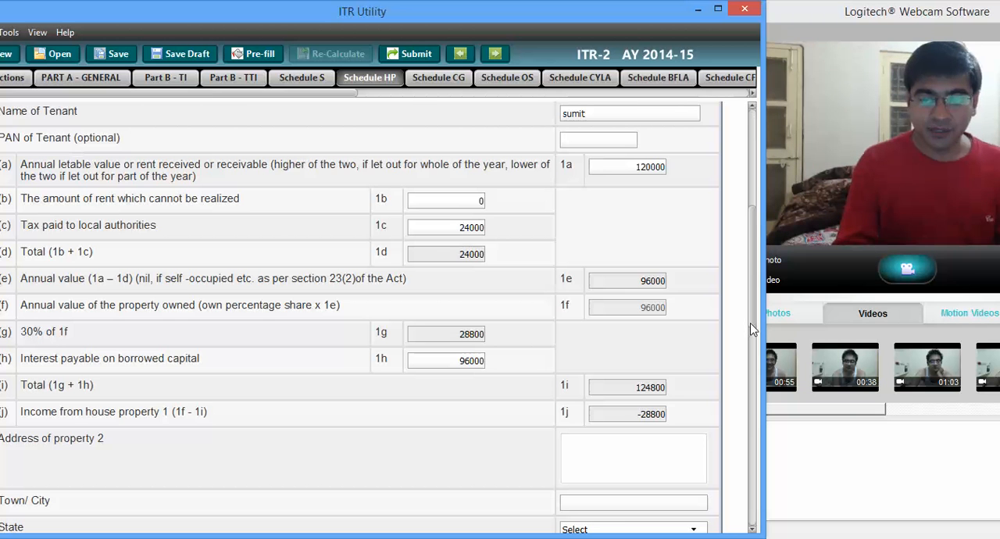
Step: Change property 1's let-out status to No and check its rent, interest and income fields
scroll(757, 257, "up", 5)
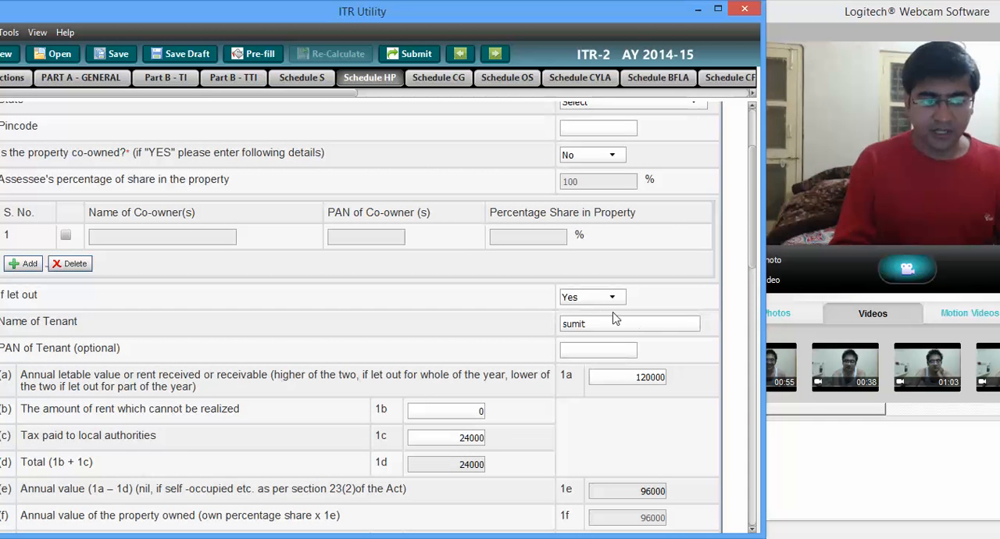
left_click(602, 298)
left_click(582, 351)
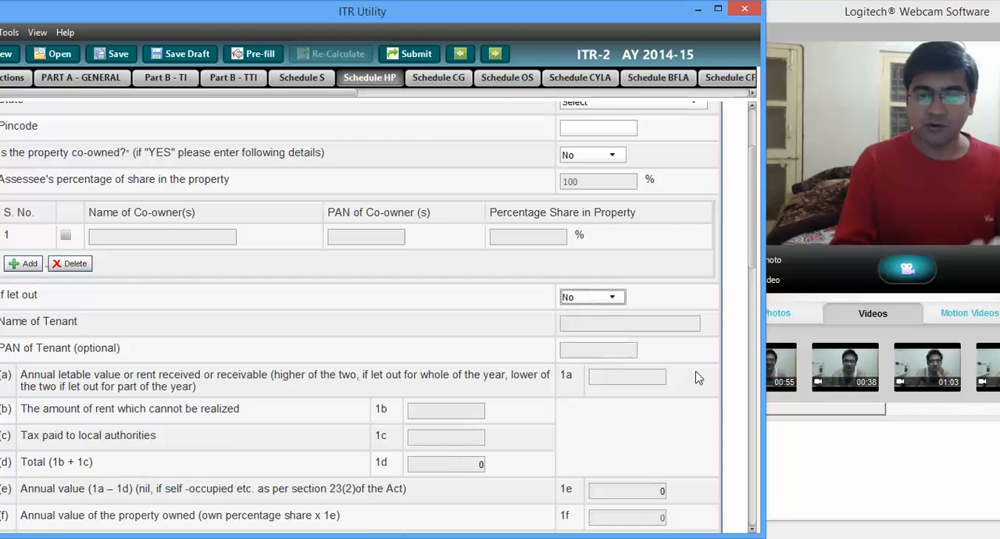
scroll(757, 270, "down", 2)
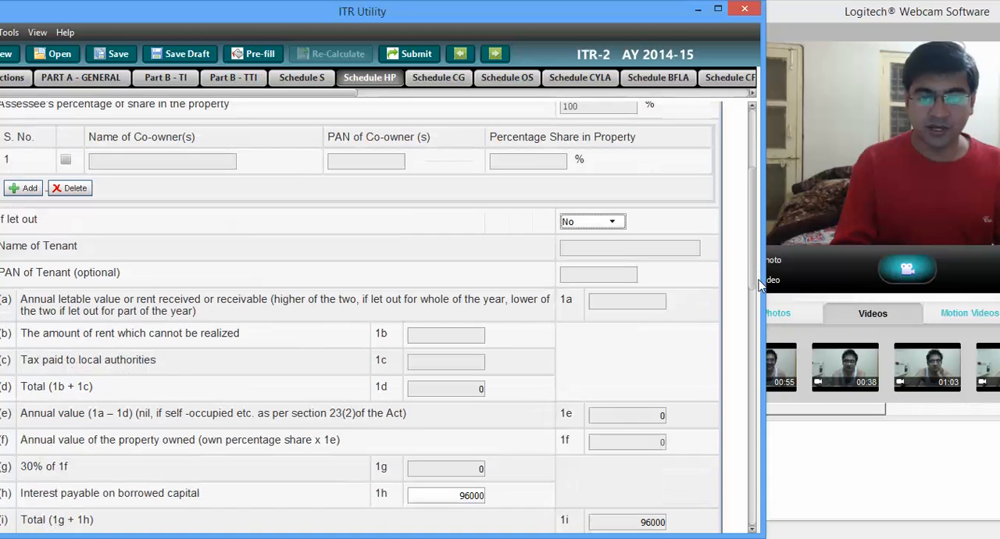
scroll(756, 279, "down", 2)
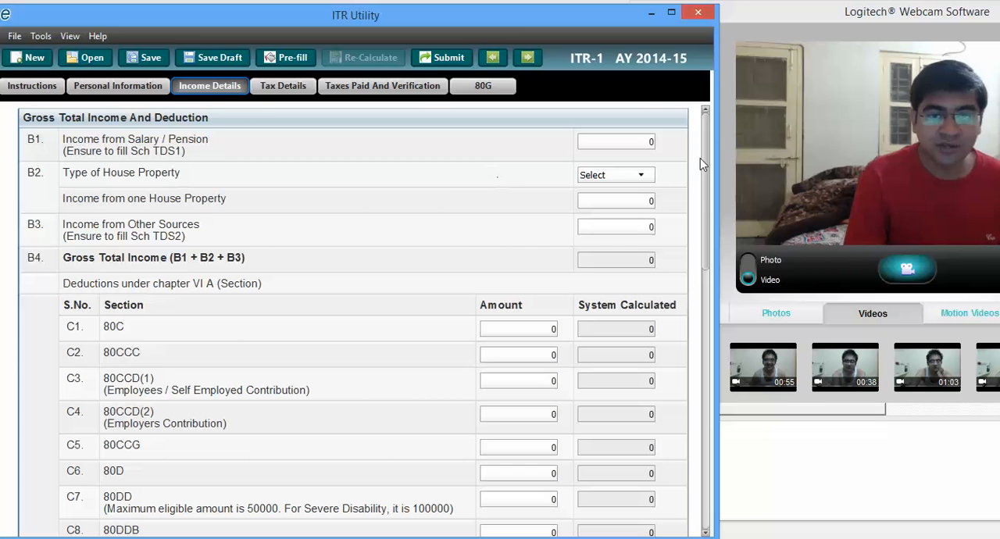
Step: In the ITR-1 income details, set the house property type to Self Occupied and enter -96000 as income from one house property
left_click(639, 175)
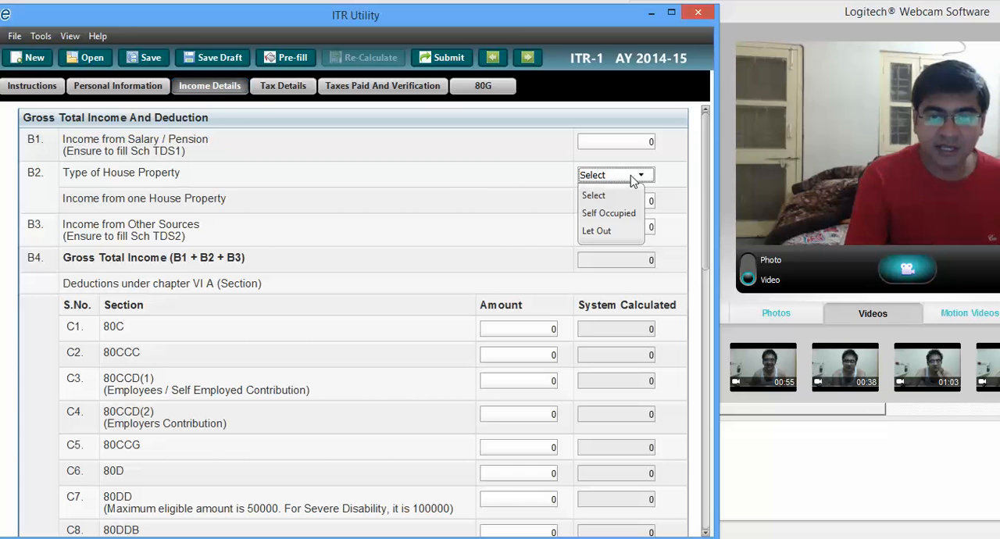
left_click(606, 215)
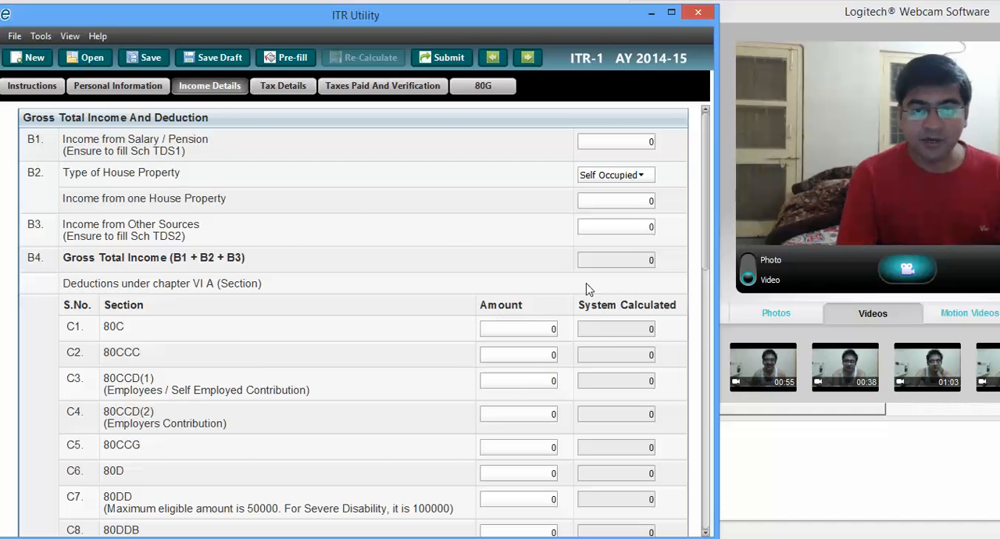
left_click(631, 202)
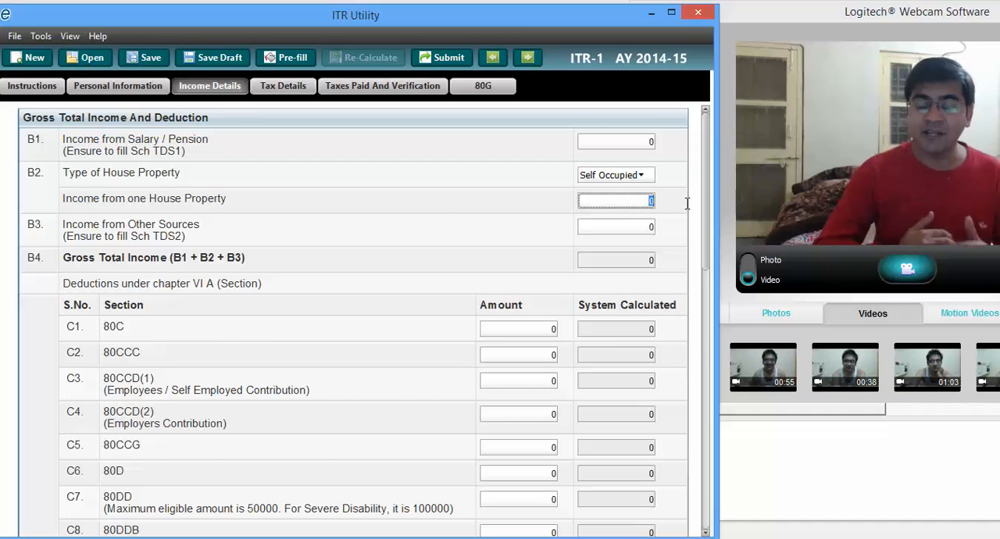
key("BackSpace")
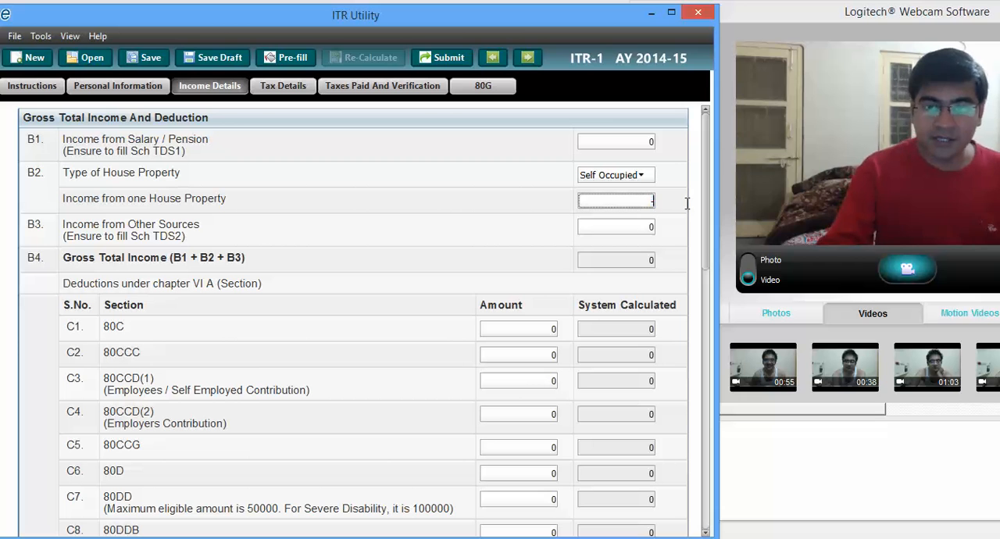
type("-96000")
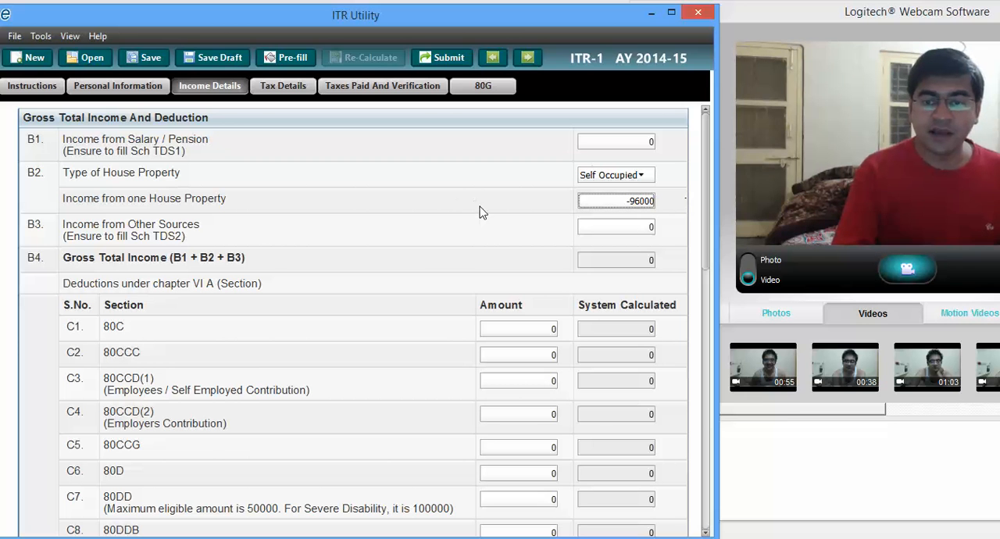
left_click(674, 199)
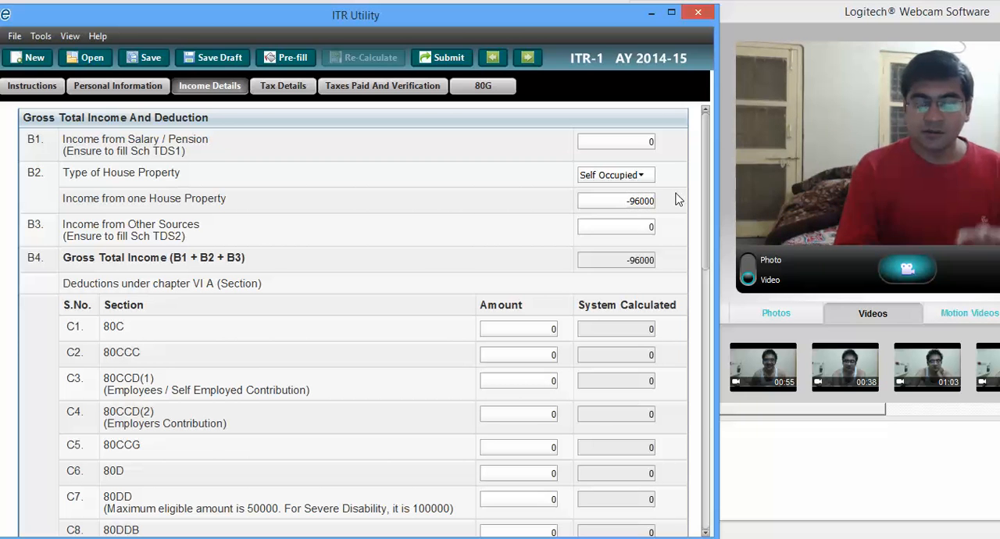